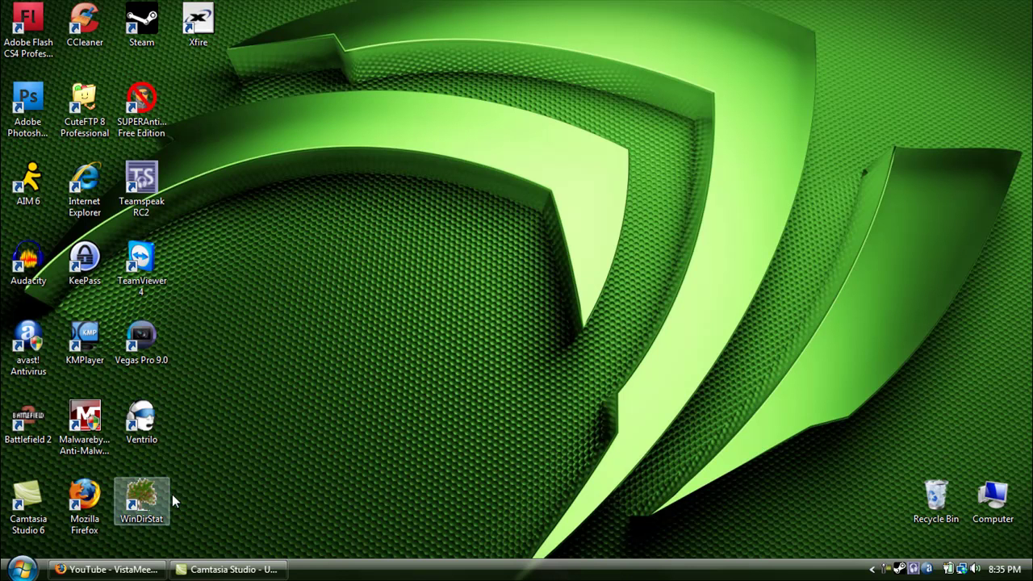
# Launch Revo Uninstaller and bring its list of installed programs into clear view on the desktop
pyautogui.click(20, 569)
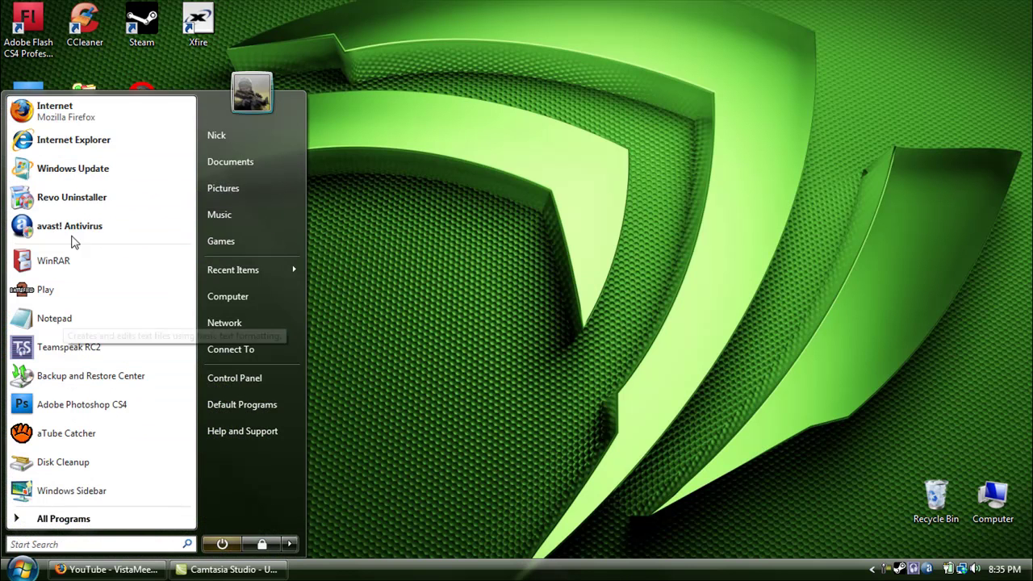
pyautogui.press('Escape')
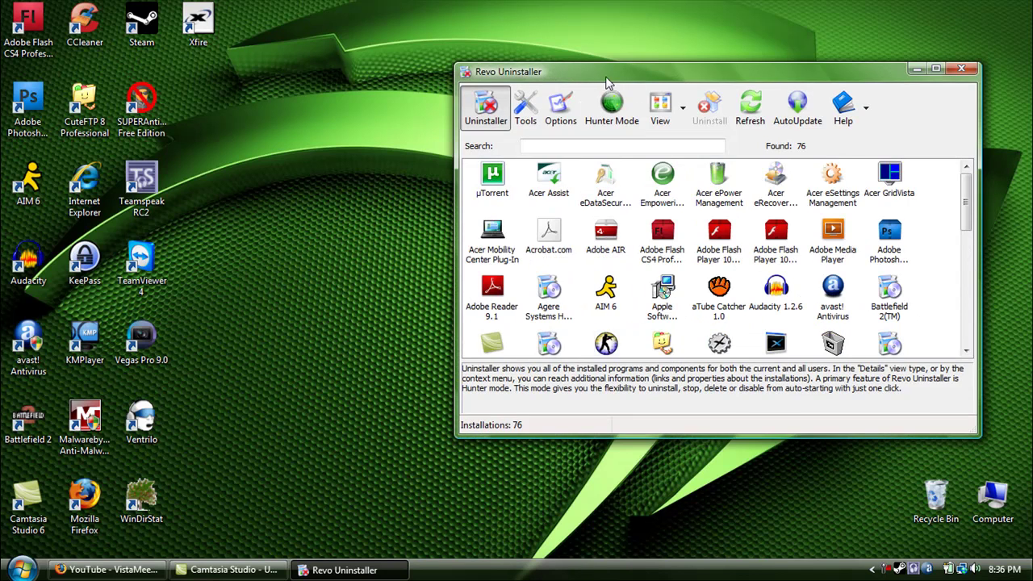
pyautogui.moveTo(607, 78); pyautogui.dragTo(397, 134)
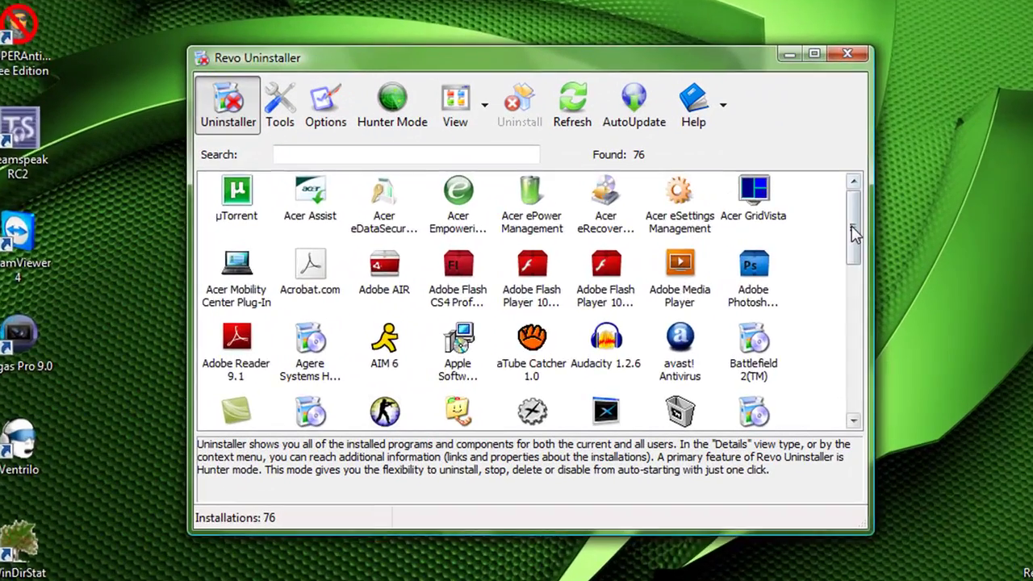
pyautogui.moveTo(856, 234); pyautogui.dragTo(907, 168)
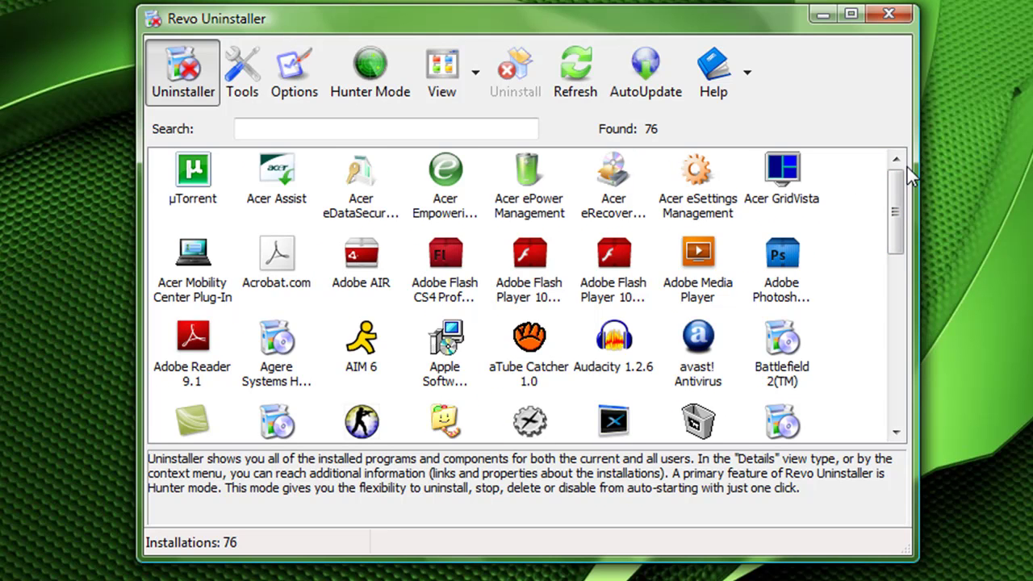
pyautogui.moveTo(908, 195); pyautogui.dragTo(873, 205)
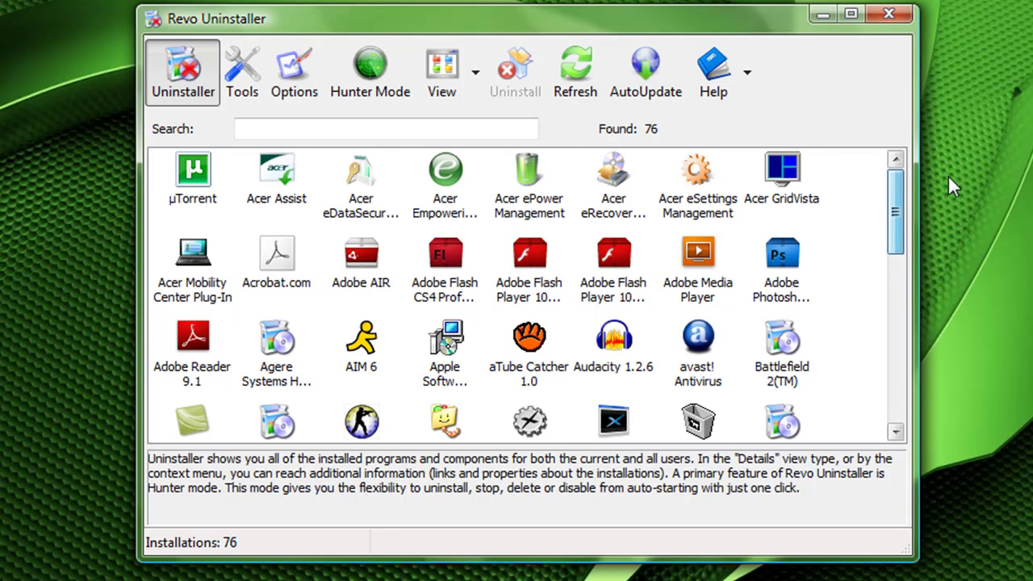
# Start uninstalling Acer GridVista using the Moderate uninstall mode
pyautogui.click(761, 170)
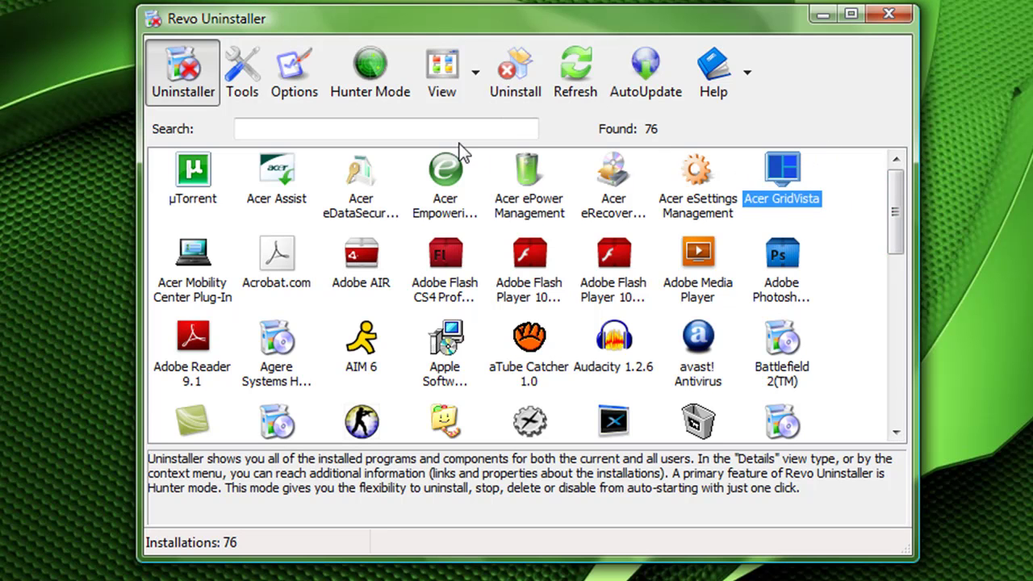
pyautogui.click(515, 71)
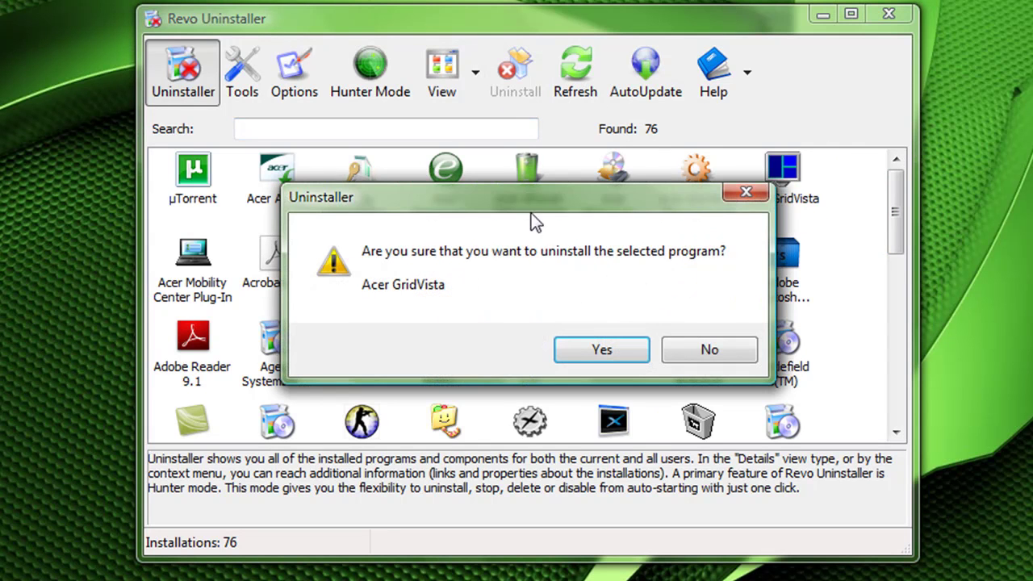
pyautogui.click(607, 352)
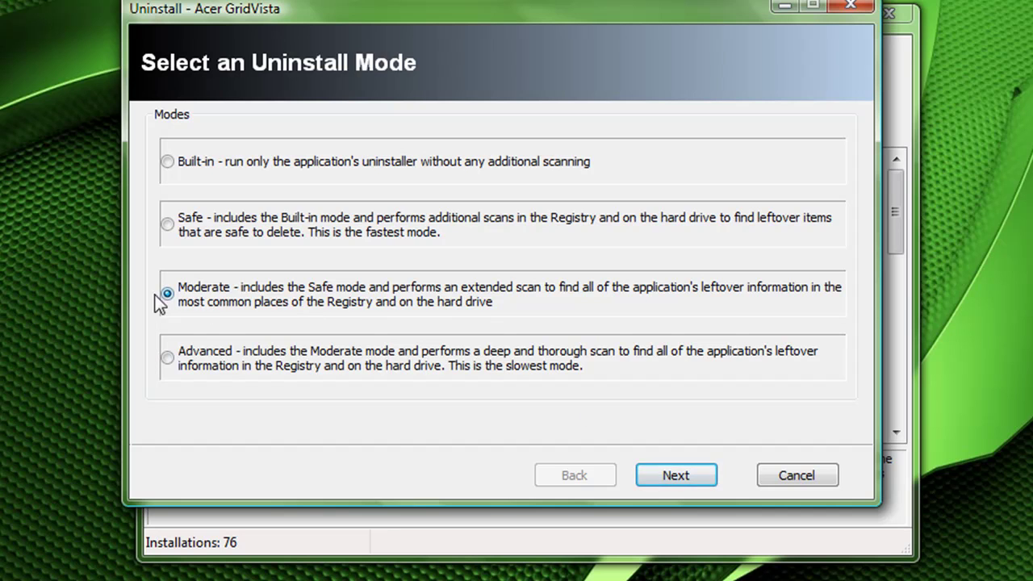
pyautogui.click(667, 476)
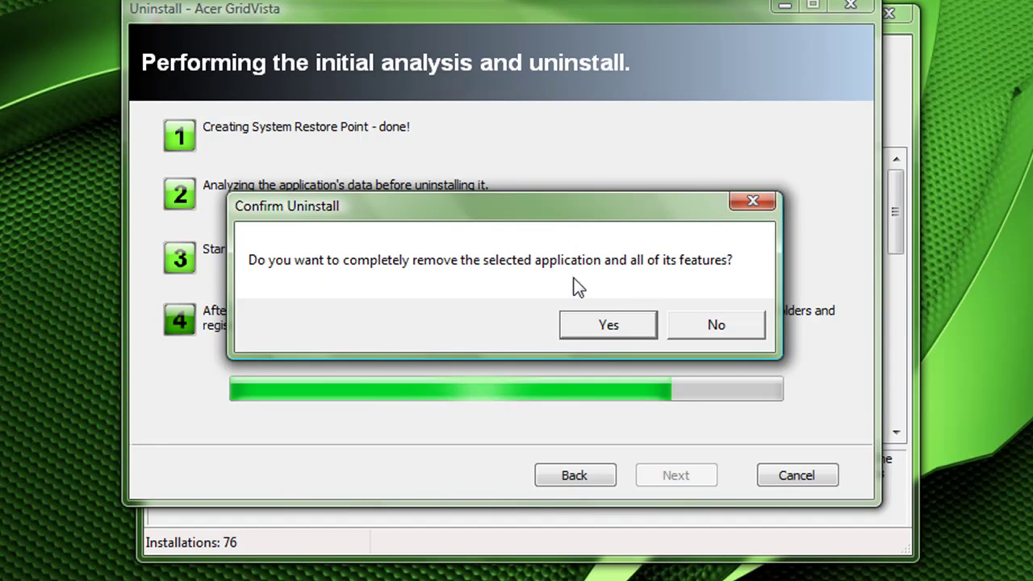
# Complete Acer GridVista's built-in uninstaller without rebooting the system, and start the scan for leftover items
pyautogui.click(625, 322)
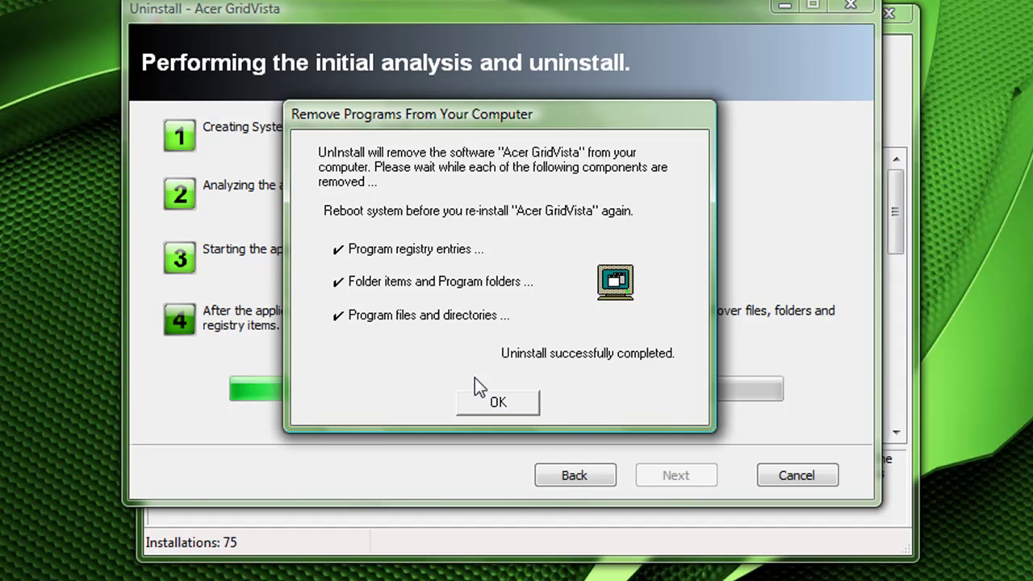
pyautogui.click(523, 403)
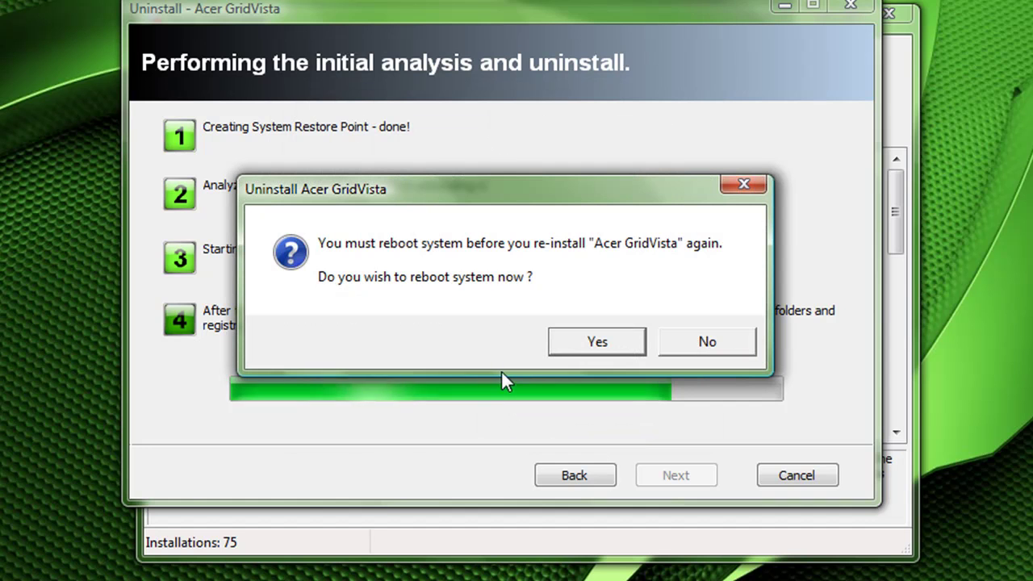
pyautogui.click(699, 340)
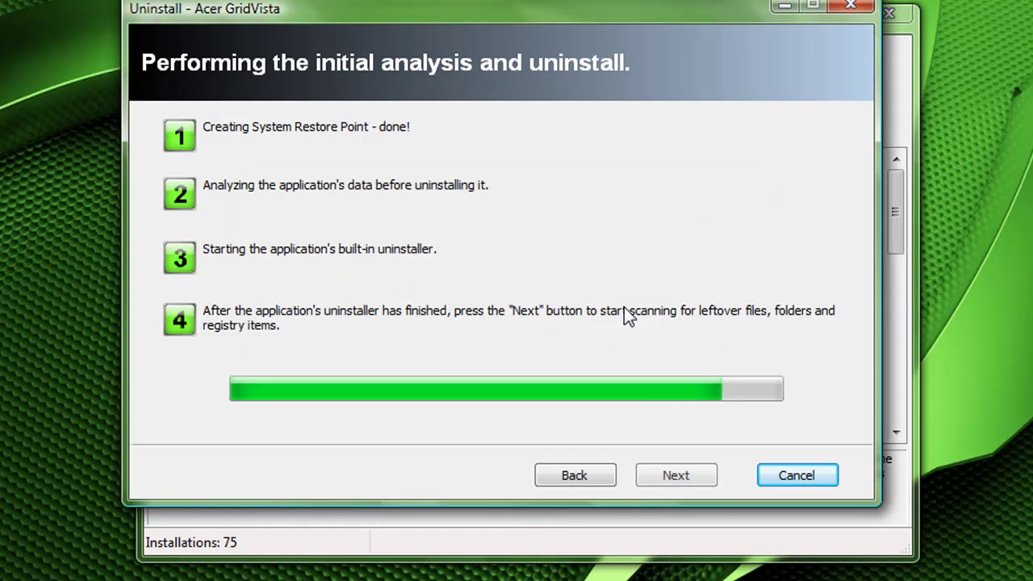
pyautogui.click(676, 474)
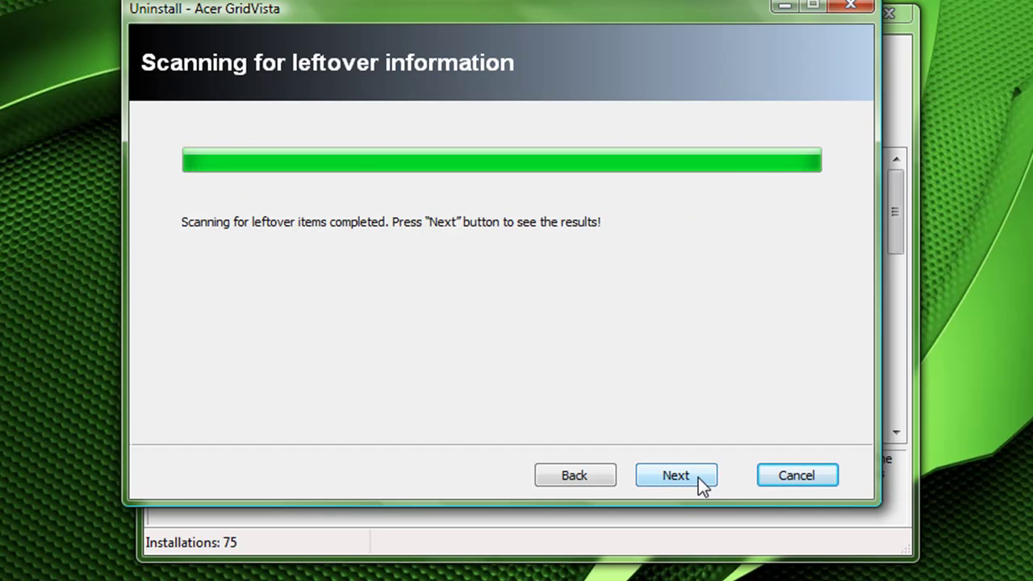
# Review the leftover scan results for Acer GridVista and finish the uninstall wizard
pyautogui.click(699, 478)
pyautogui.moveTo(325, 6); pyautogui.dragTo(351, 35)
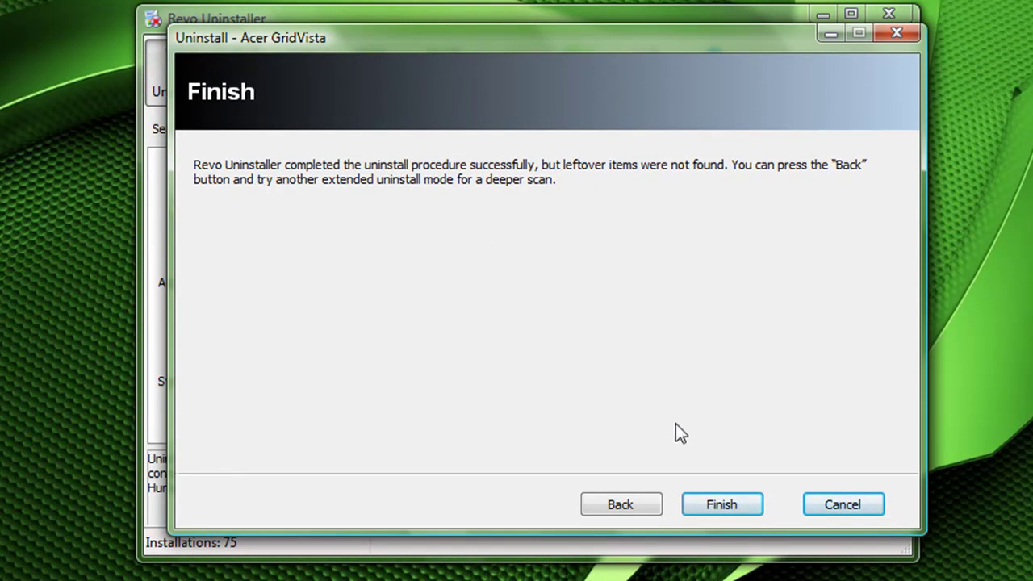
pyautogui.moveTo(478, 44); pyautogui.dragTo(452, 38)
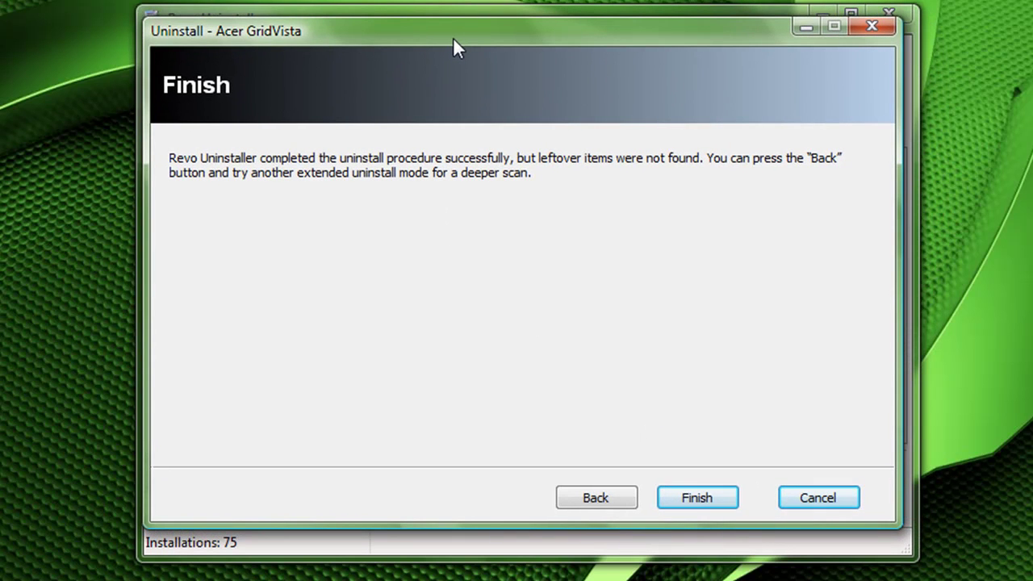
pyautogui.moveTo(453, 39); pyautogui.dragTo(552, 72)
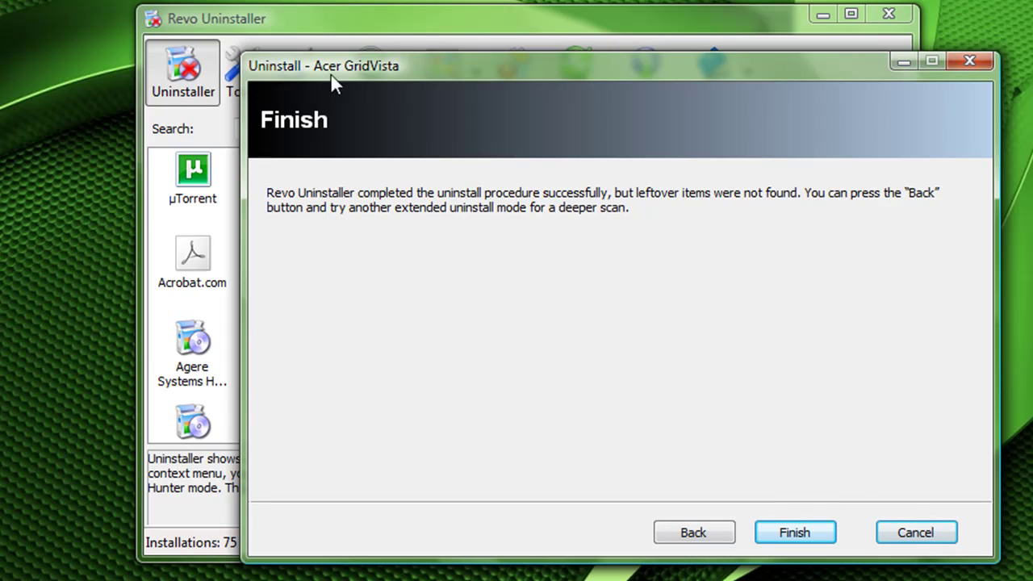
pyautogui.click(811, 536)
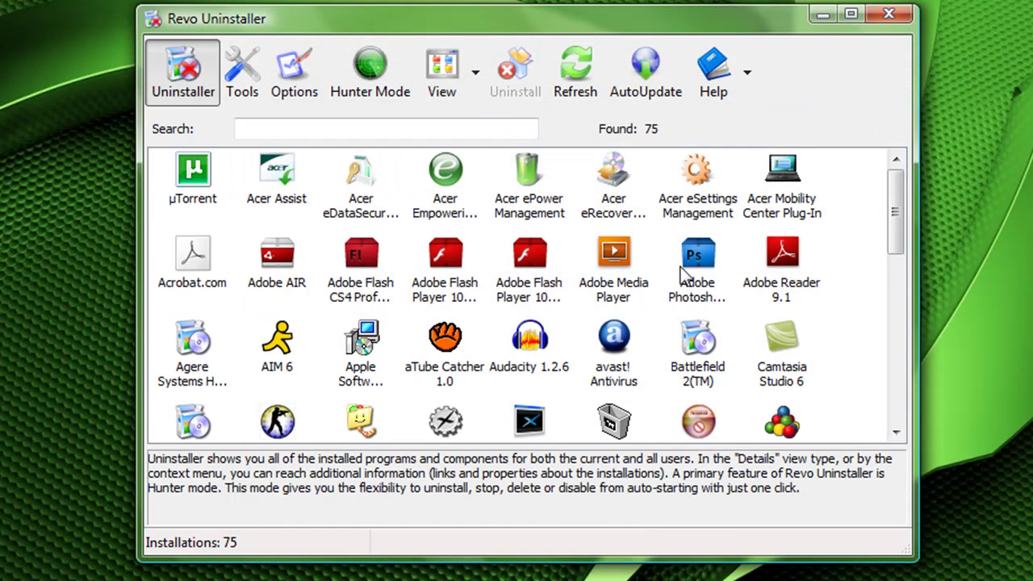
# Look through the applications that start with Windows in the Autorun Manager
pyautogui.moveTo(901, 198)
pyautogui.mouseDown()
pyautogui.moveTo(893, 392)
pyautogui.moveTo(895, 182)
pyautogui.mouseUp()
pyautogui.moveTo(893, 201)
pyautogui.mouseDown()
pyautogui.moveTo(886, 395)
pyautogui.moveTo(891, 180)
pyautogui.moveTo(875, 341)
pyautogui.moveTo(880, 223)
pyautogui.moveTo(882, 197)
pyautogui.moveTo(899, 195)
pyautogui.mouseUp()
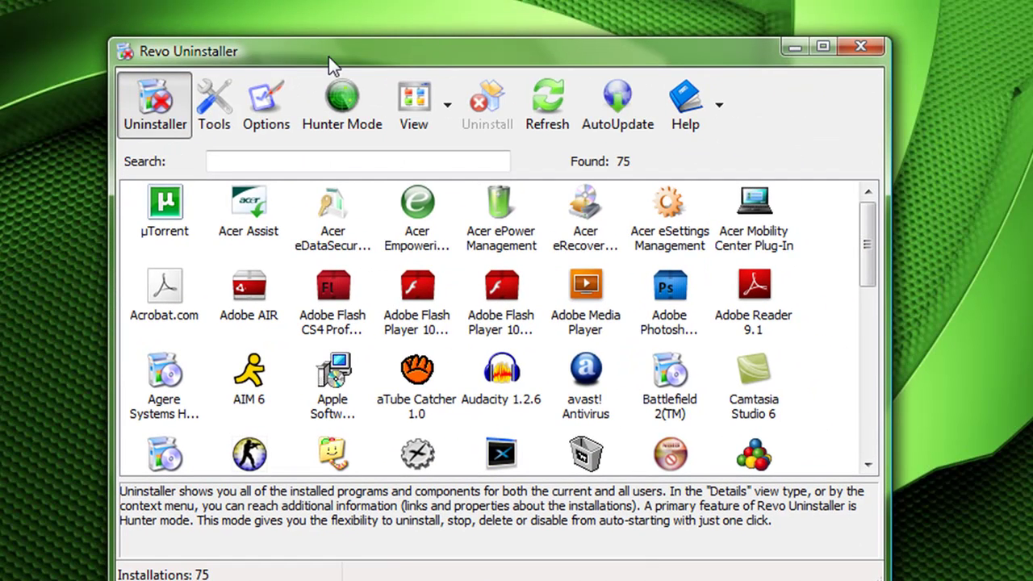
pyautogui.click(214, 121)
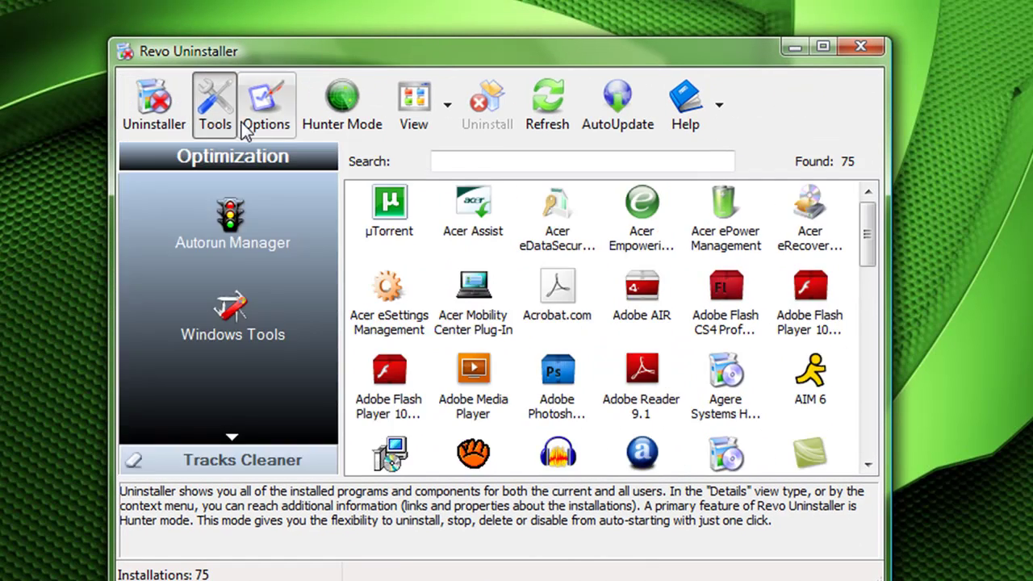
pyautogui.click(242, 237)
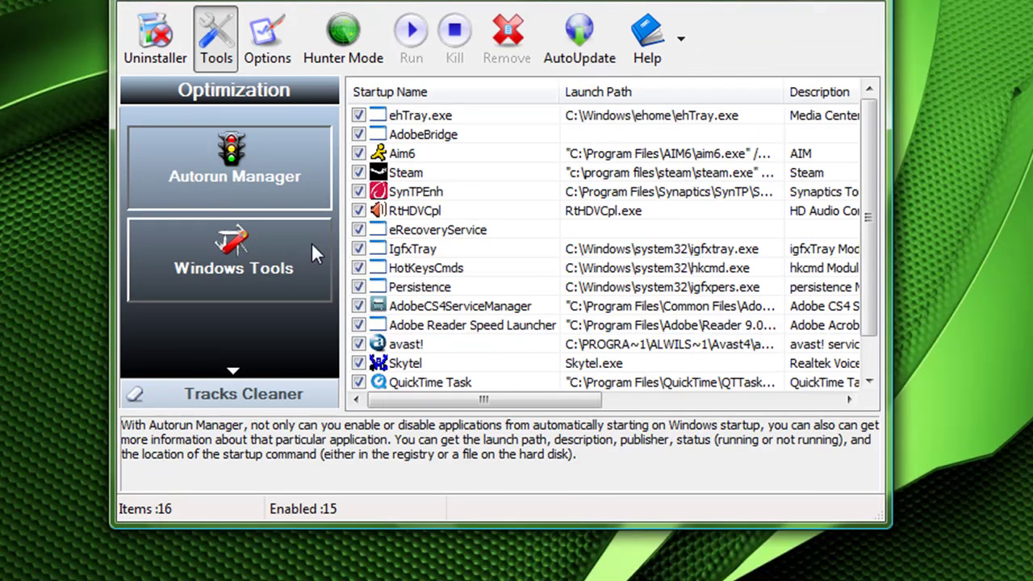
pyautogui.scroll(-2, 731, 190)
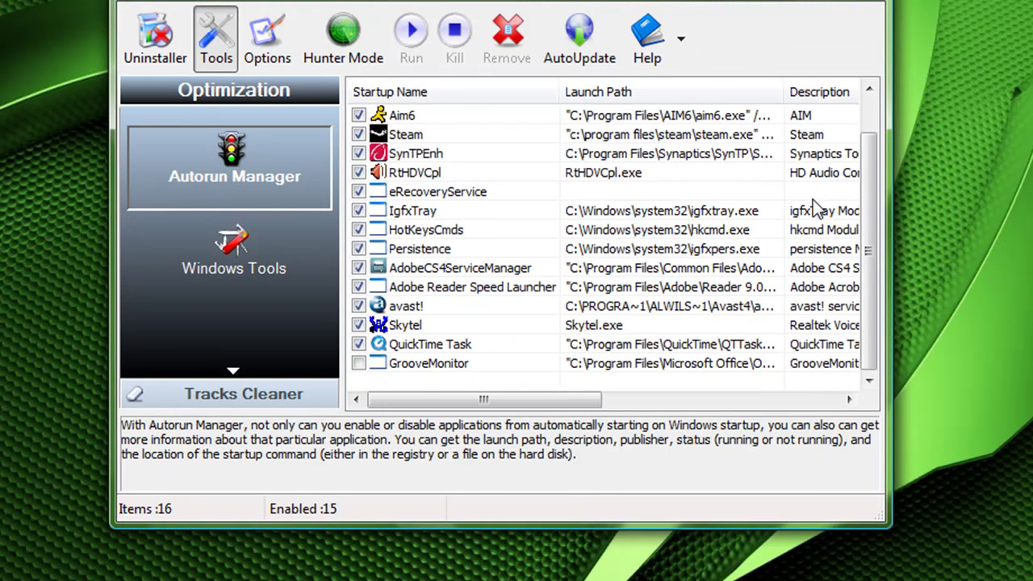
pyautogui.scroll(1, 456, 273)
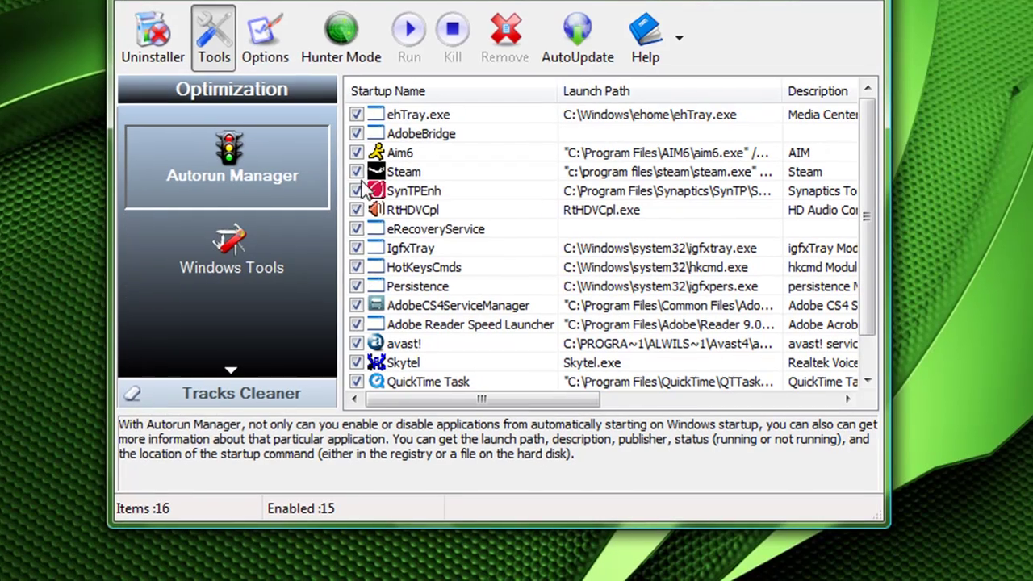
# Disable automatic startup for Aim6 and enable it again
pyautogui.click(356, 152)
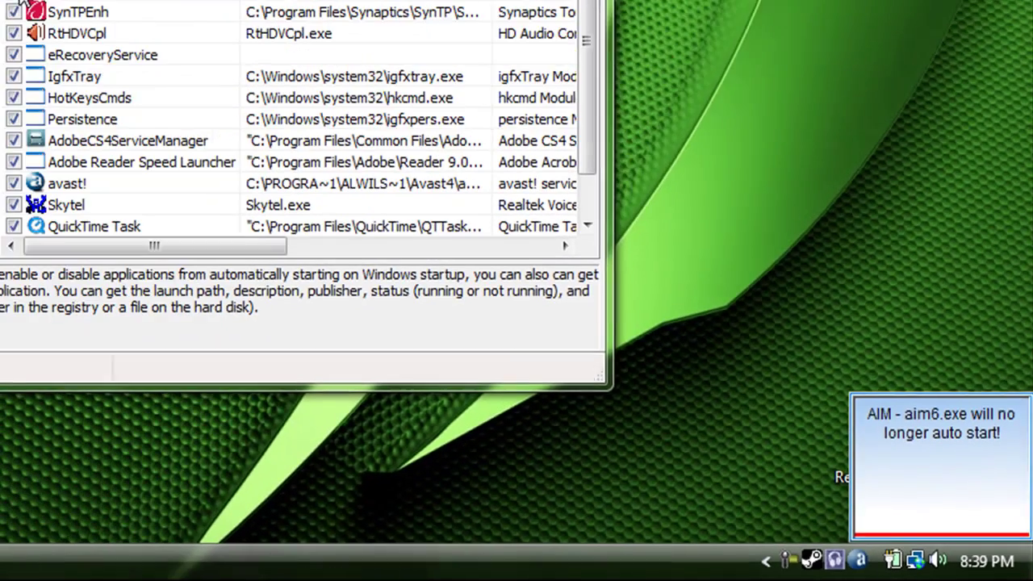
pyautogui.click(126, 36)
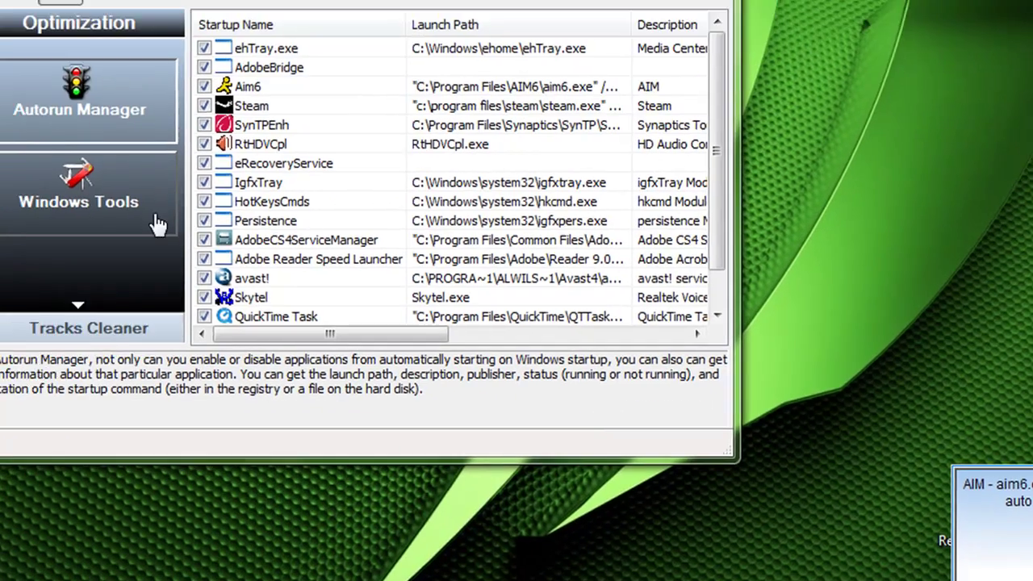
# Look over the Windows Tools collection and the Junk Files Cleaner, including its options
pyautogui.click(64, 136)
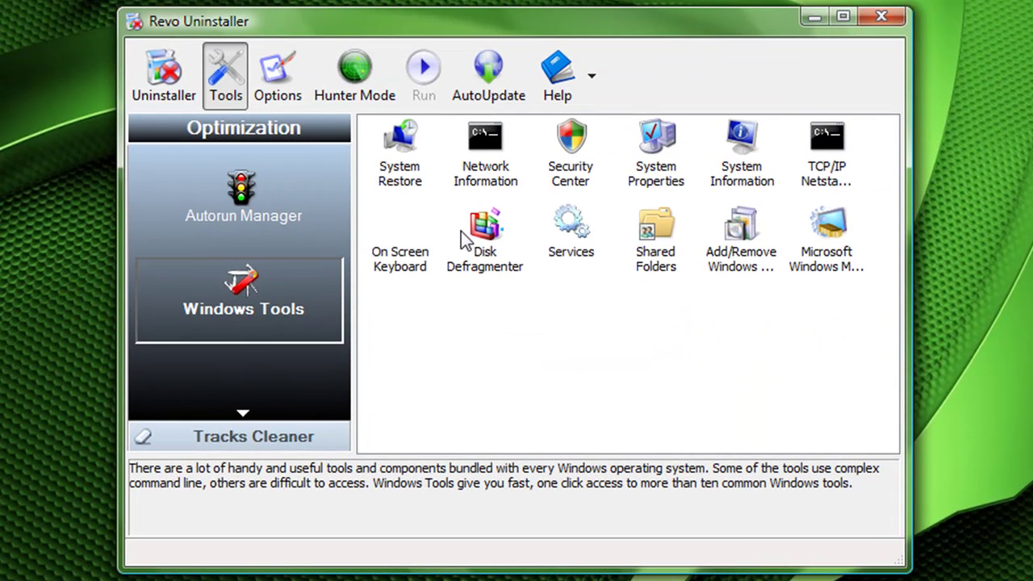
pyautogui.click(242, 413)
pyautogui.click(239, 314)
pyautogui.click(282, 89)
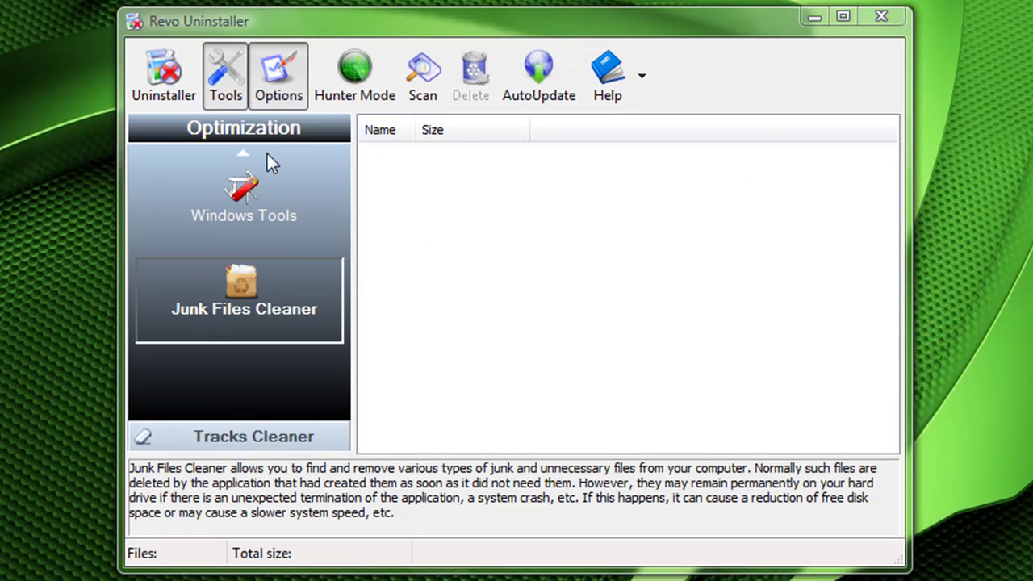
pyautogui.click(649, 483)
# Target the Teamspeak RC2 desktop shortcut in Hunter Mode to view its available actions, cancel, and return to the main window
pyautogui.click(342, 76)
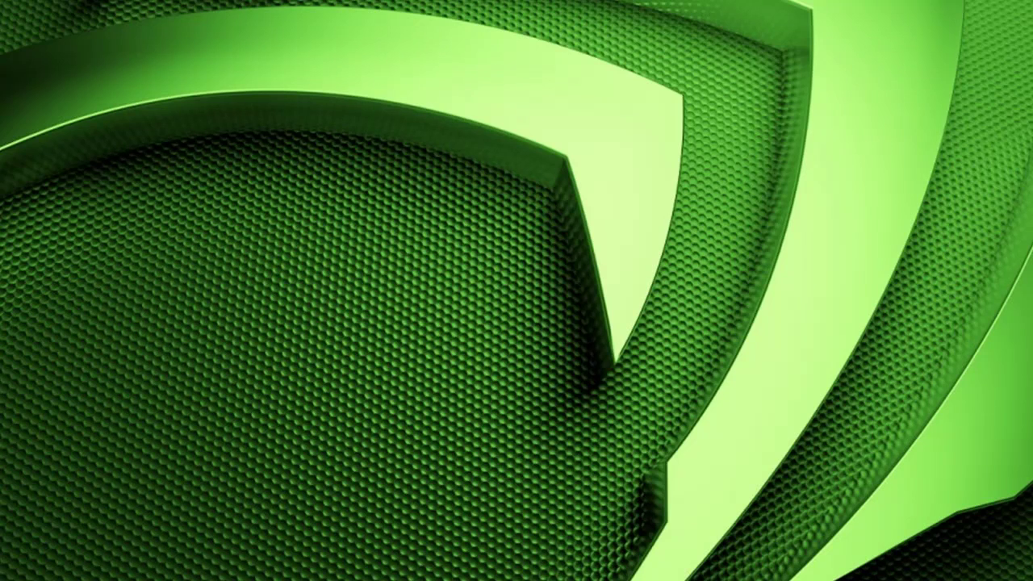
pyautogui.moveTo(638, 20); pyautogui.dragTo(12, 56)
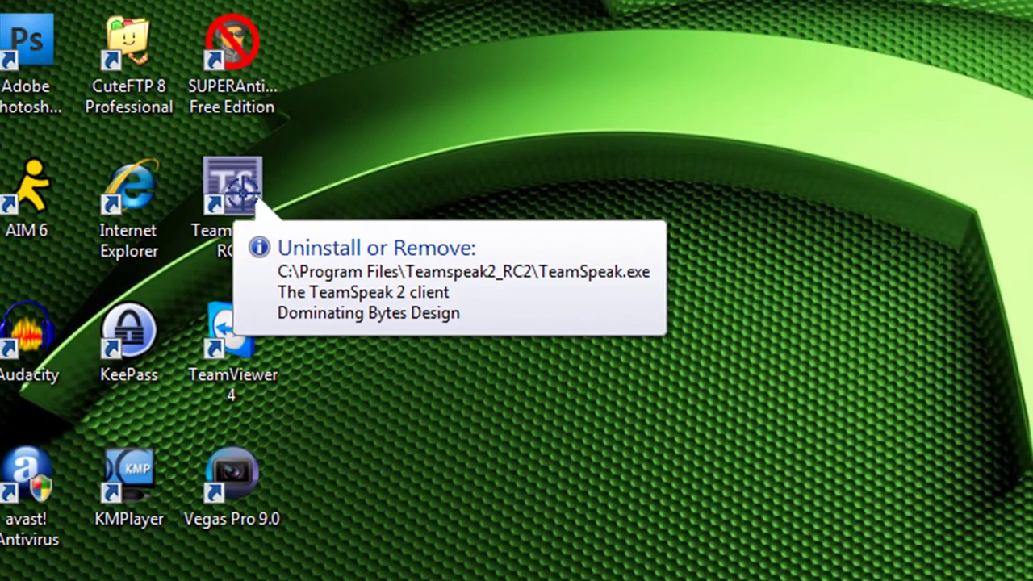
pyautogui.moveTo(242, 193); pyautogui.dragTo(249, 198)
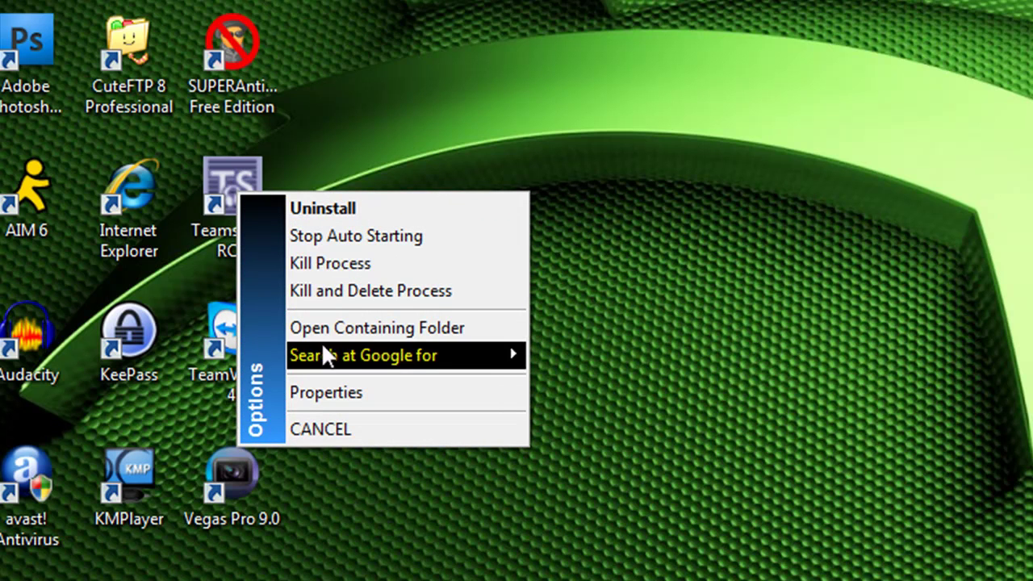
pyautogui.moveTo(421, 363)
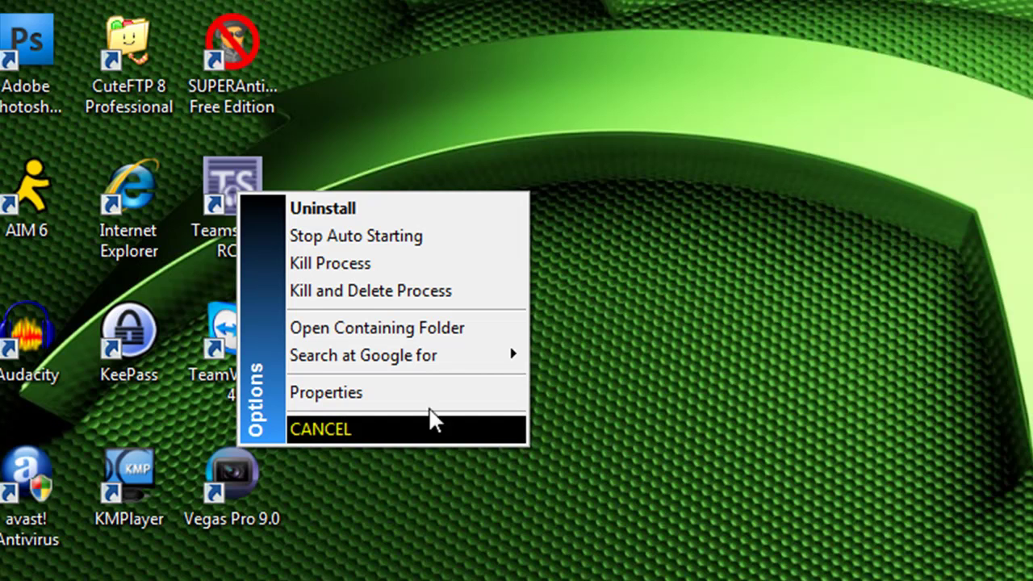
pyautogui.click(711, 300)
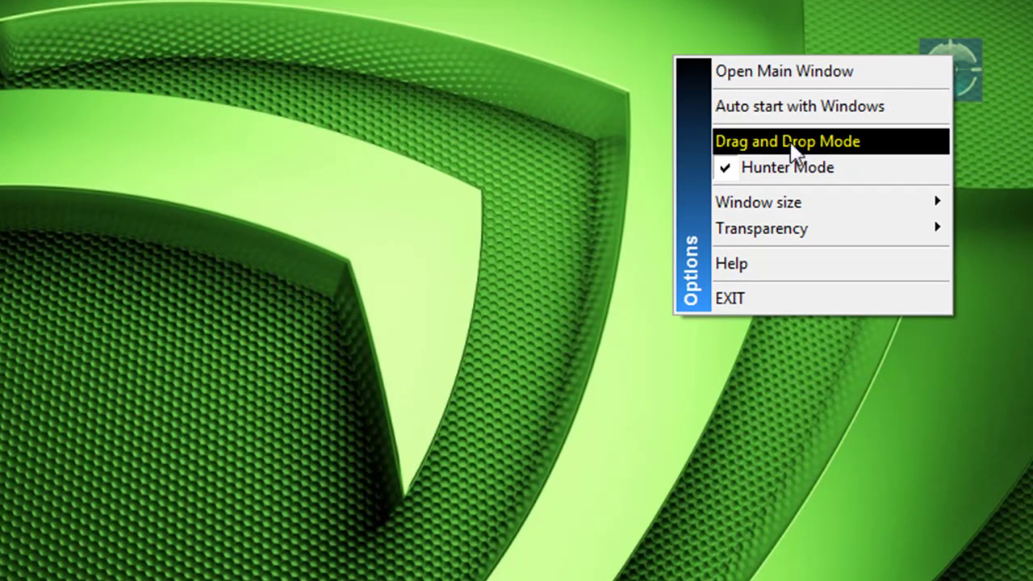
pyautogui.click(839, 71)
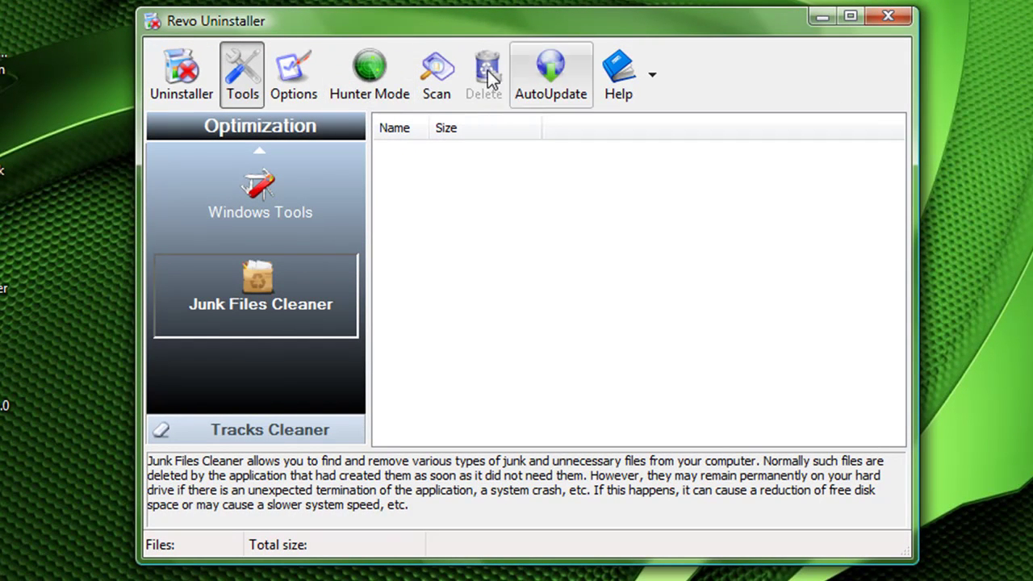
# Scan for unnecessary files with the Junk Files Cleaner, review the listed files, and close the program without deleting them
pyautogui.moveTo(470, 29); pyautogui.dragTo(493, 21)
pyautogui.click(456, 60)
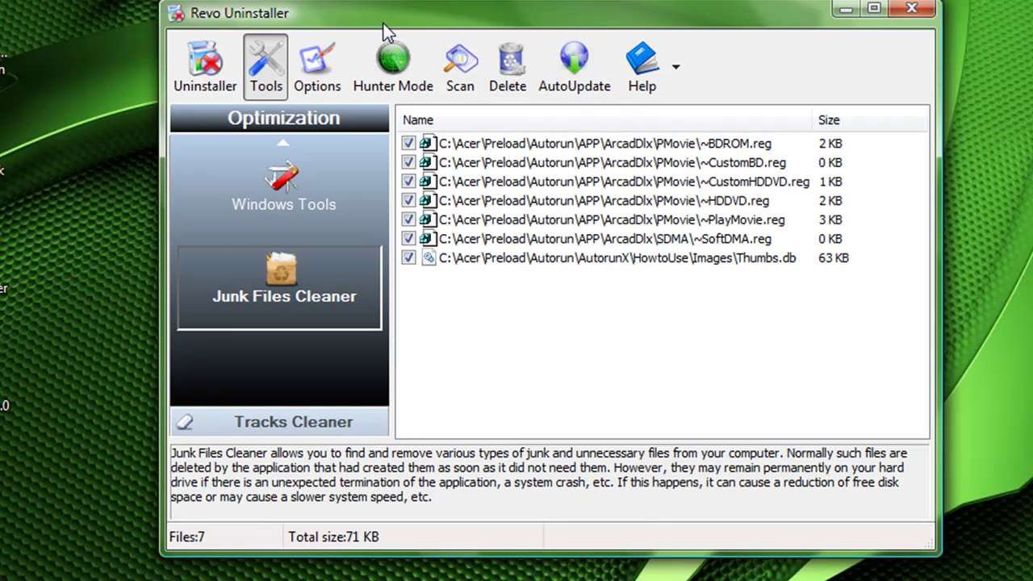
pyautogui.moveTo(388, 19); pyautogui.dragTo(413, 0)
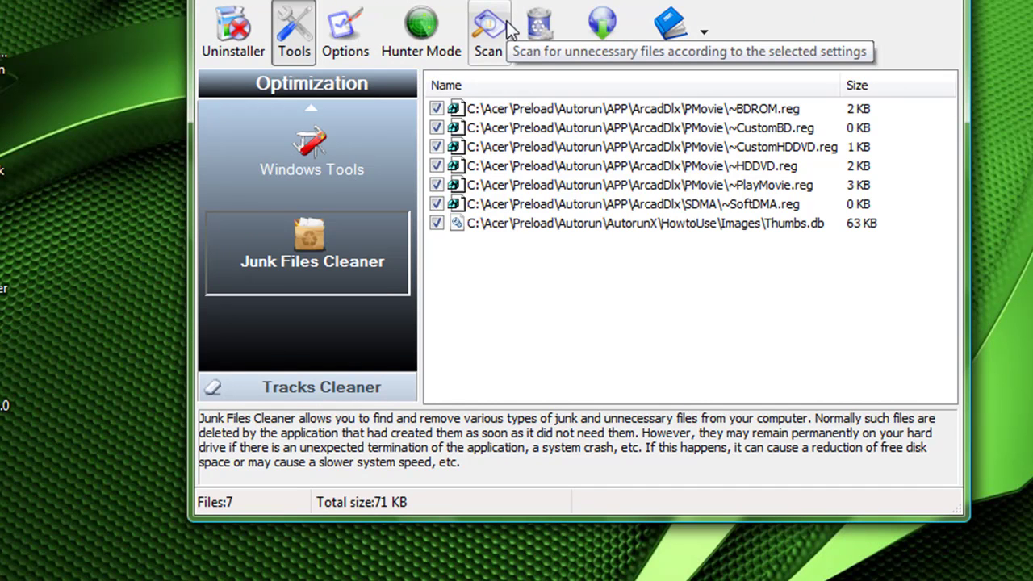
pyautogui.moveTo(577, 1); pyautogui.dragTo(548, 1)
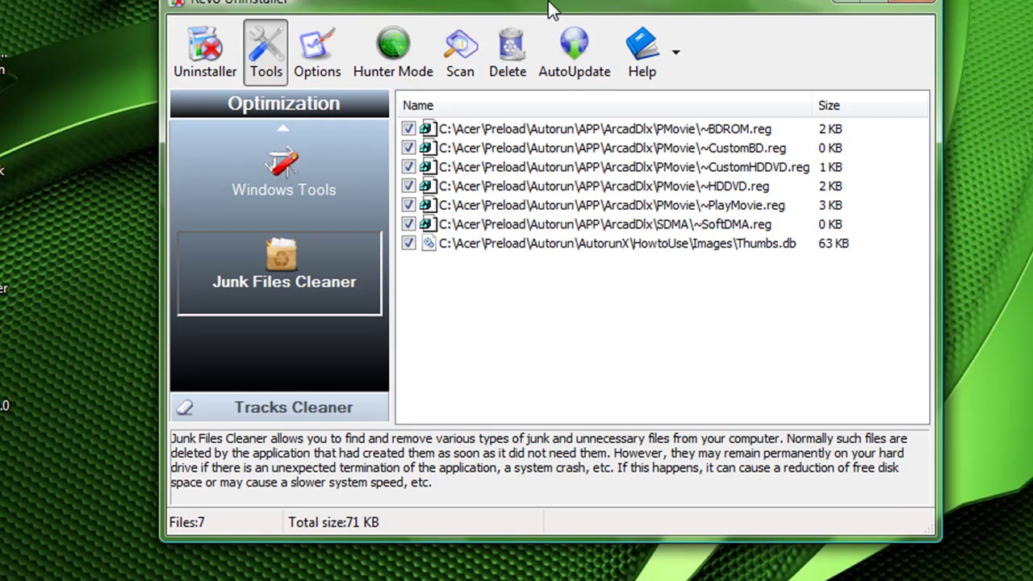
pyautogui.moveTo(548, 1); pyautogui.dragTo(405, 17)
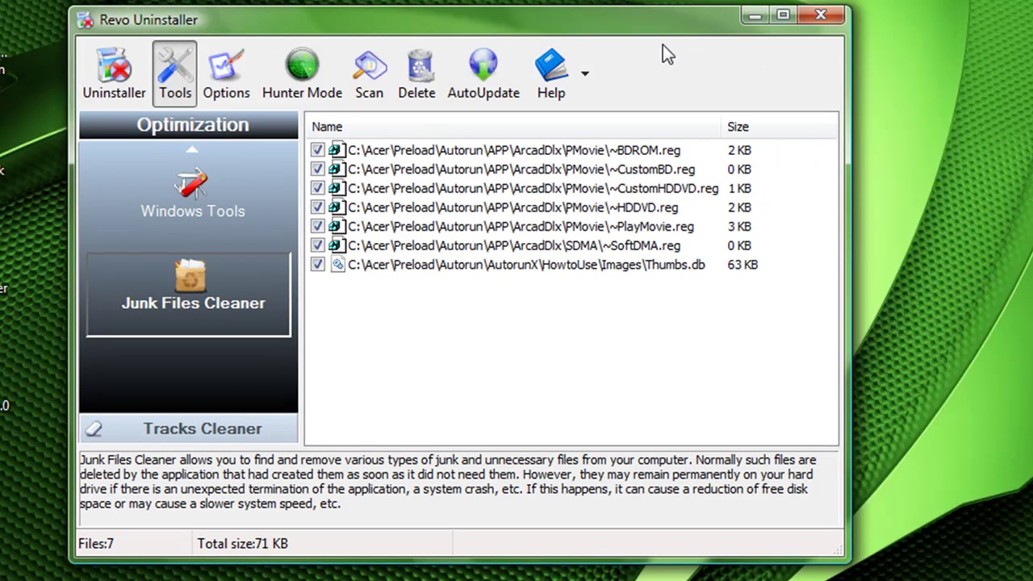
pyautogui.click(820, 16)
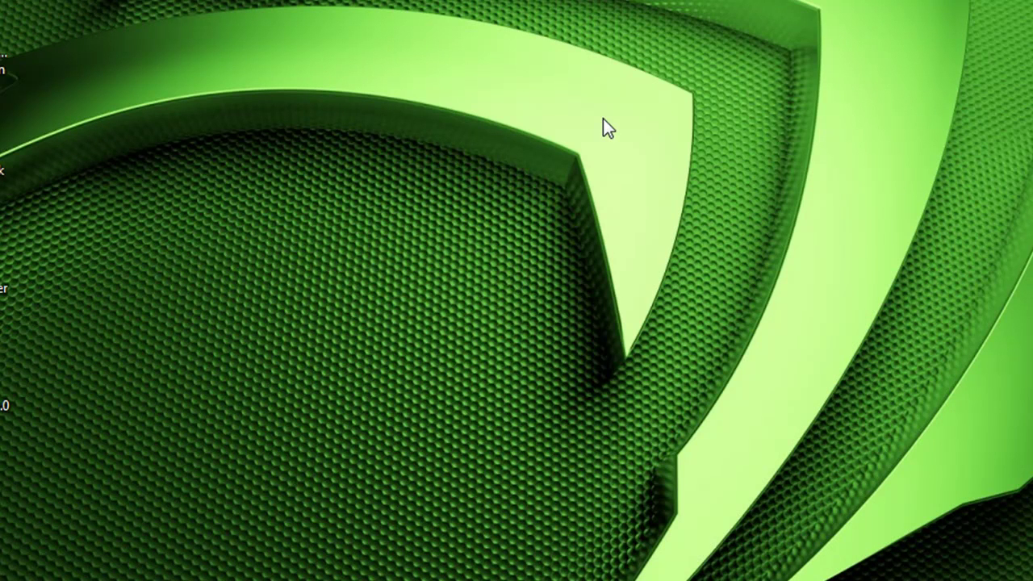